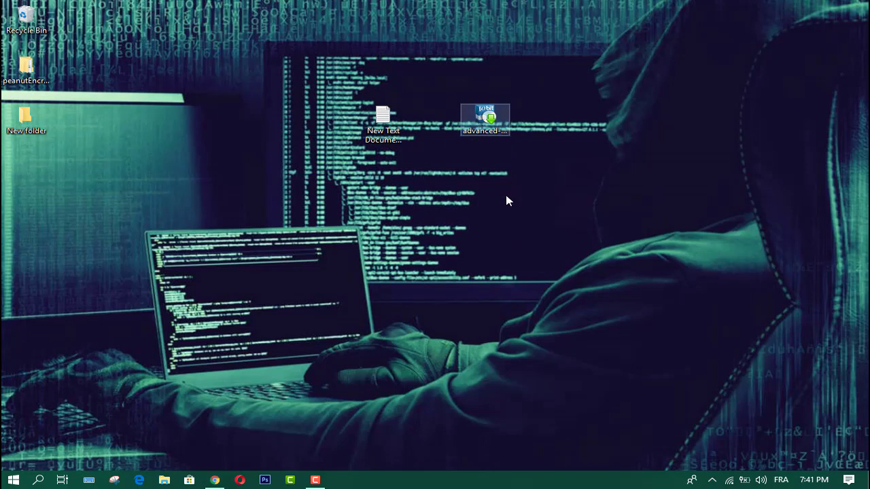
# Install Advanced SystemCare with the optional Dashlane offer accepted, decline the newsletter subscription and finish the installer
pyautogui.click(504, 206)
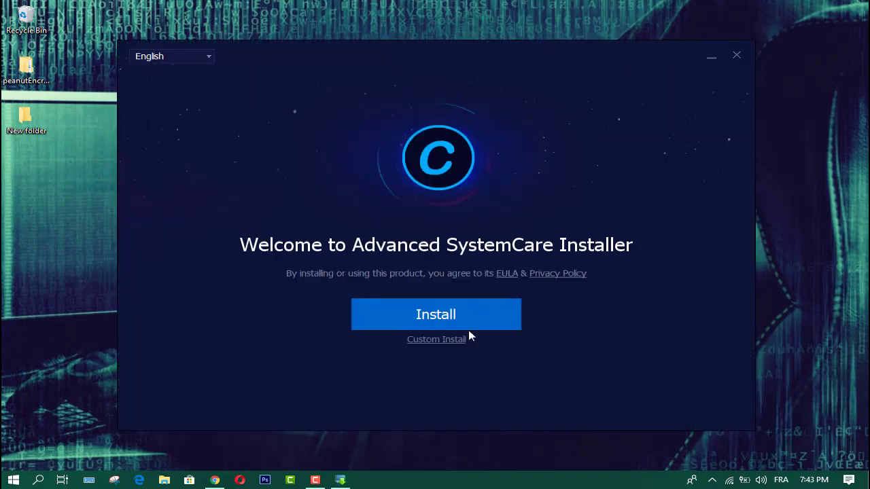
pyautogui.click(440, 318)
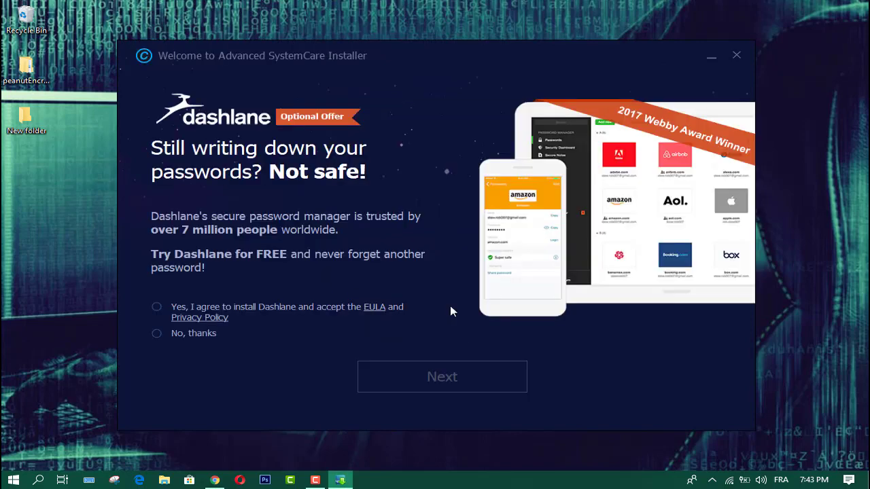
pyautogui.click(157, 309)
pyautogui.click(453, 383)
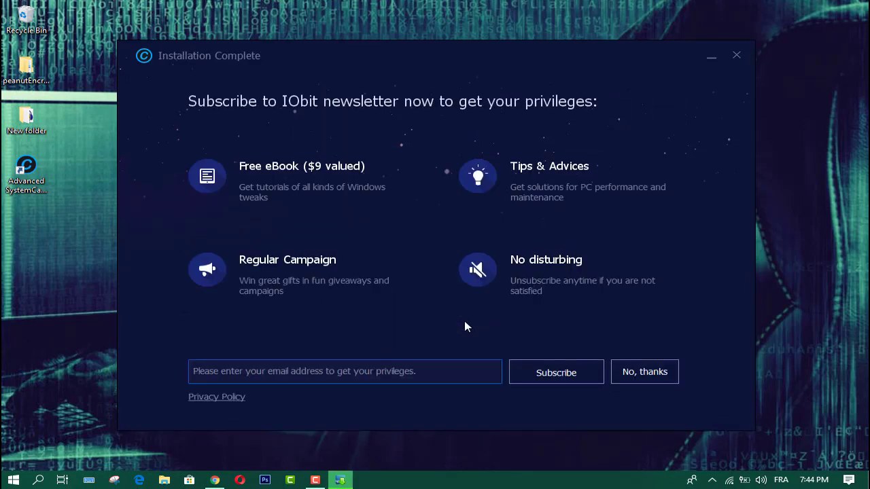
pyautogui.click(367, 373)
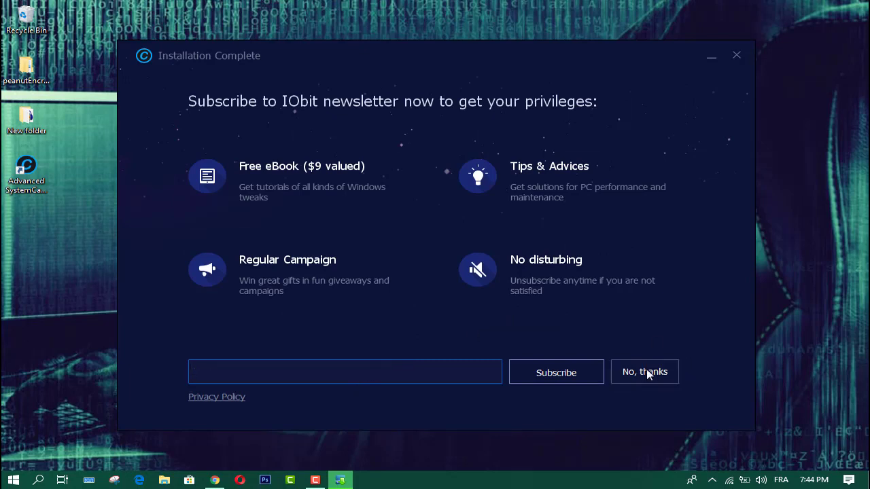
pyautogui.click(646, 372)
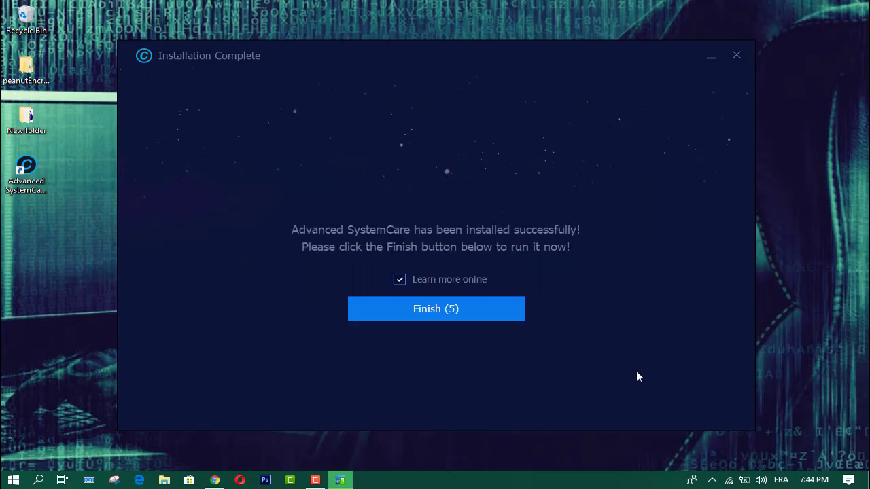
pyautogui.click(430, 314)
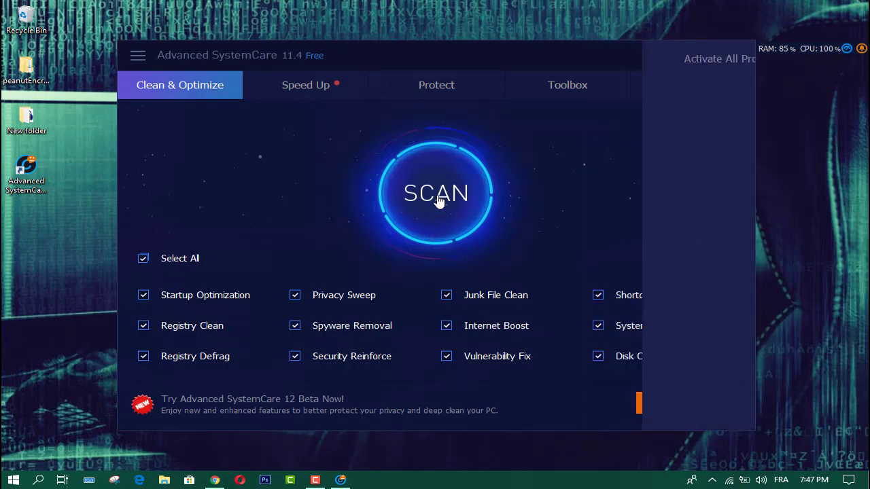
# Start a scan with all Clean & Optimize modules selected and skip the spyware threats check
pyautogui.click(434, 197)
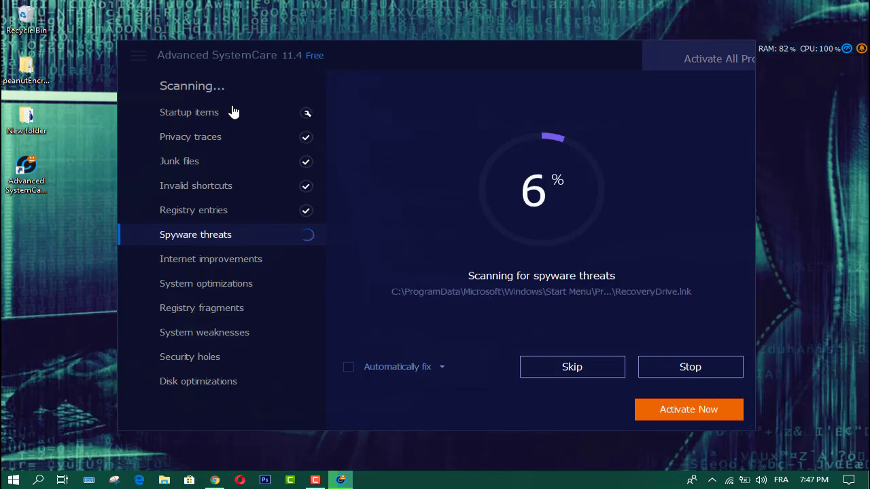
pyautogui.click(163, 215)
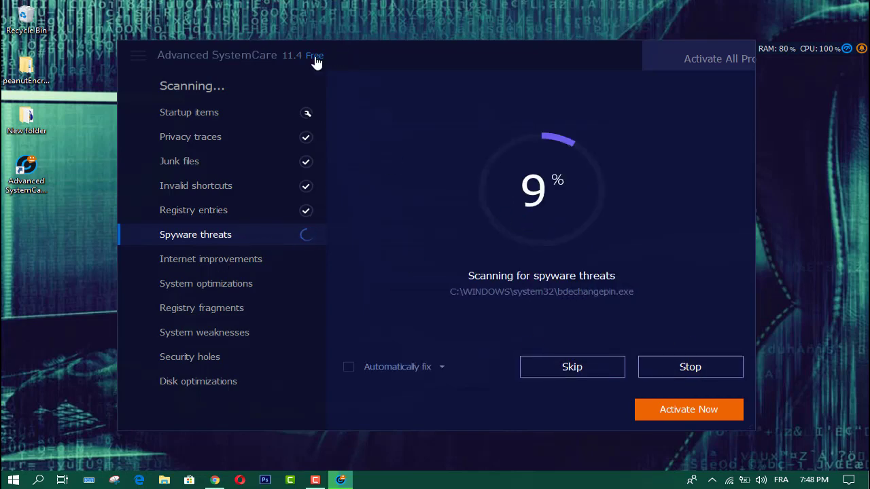
pyautogui.moveTo(483, 54); pyautogui.dragTo(511, 41)
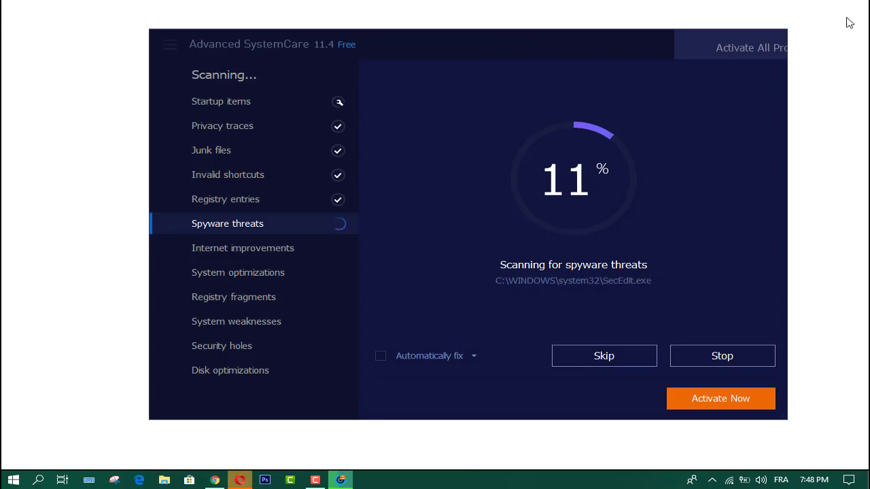
pyautogui.click(818, 9)
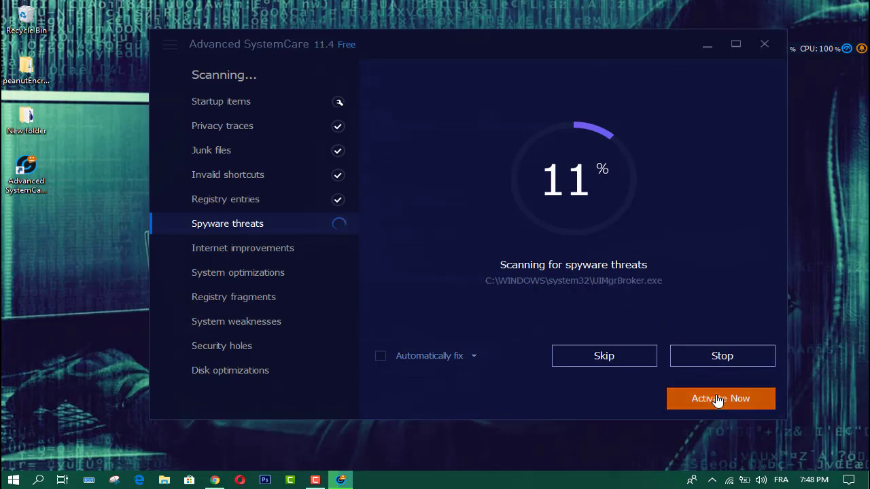
pyautogui.moveTo(654, 42); pyautogui.dragTo(577, 32)
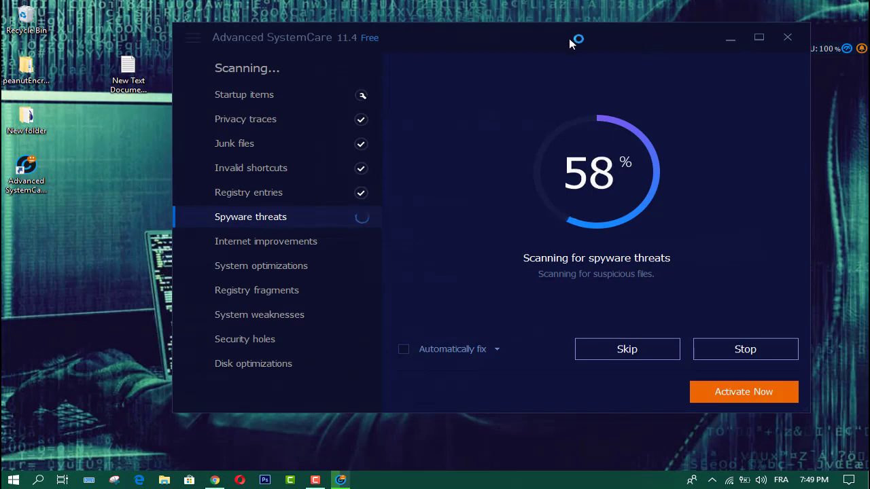
pyautogui.moveTo(569, 38); pyautogui.dragTo(567, 53)
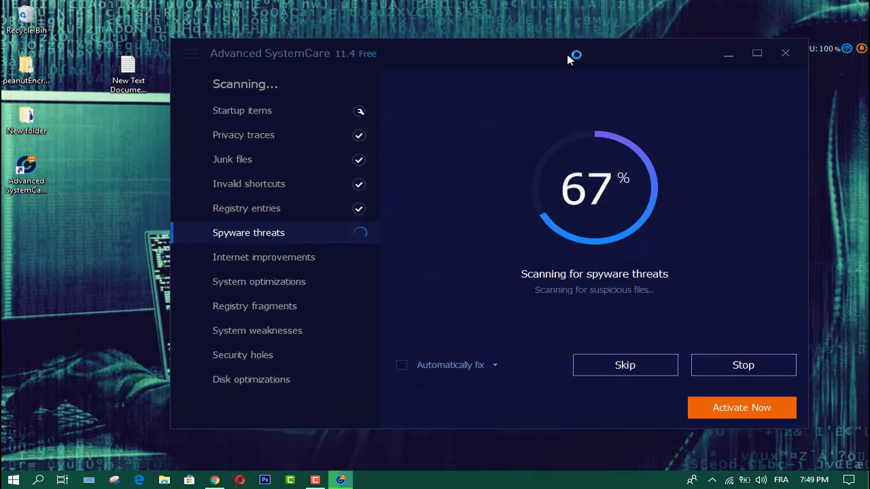
pyautogui.click(617, 364)
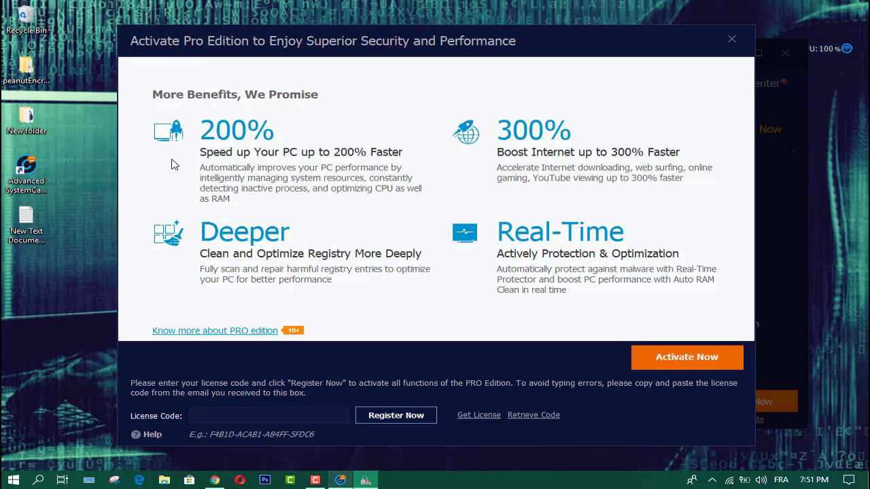
# Copy the license code from the desktop text document into the License Code field, replacing the existing entry, and register the Pro edition
pyautogui.doubleClick(30, 220)
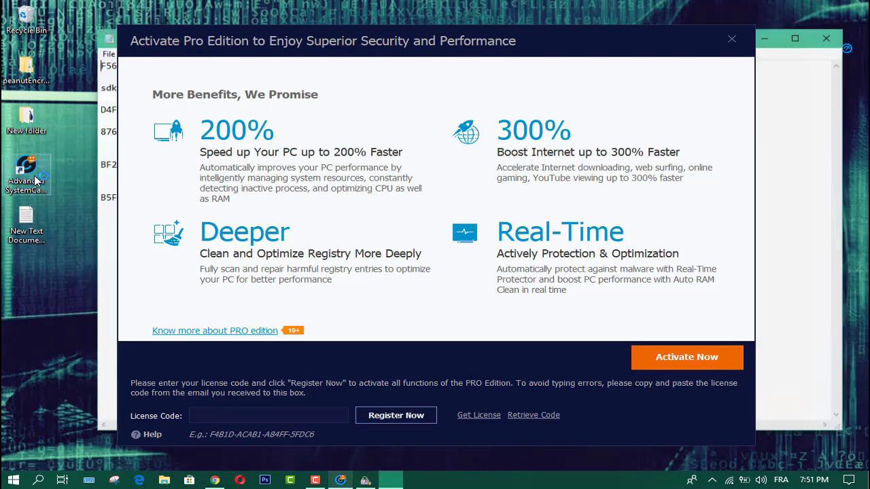
pyautogui.moveTo(224, 199); pyautogui.dragTo(91, 198)
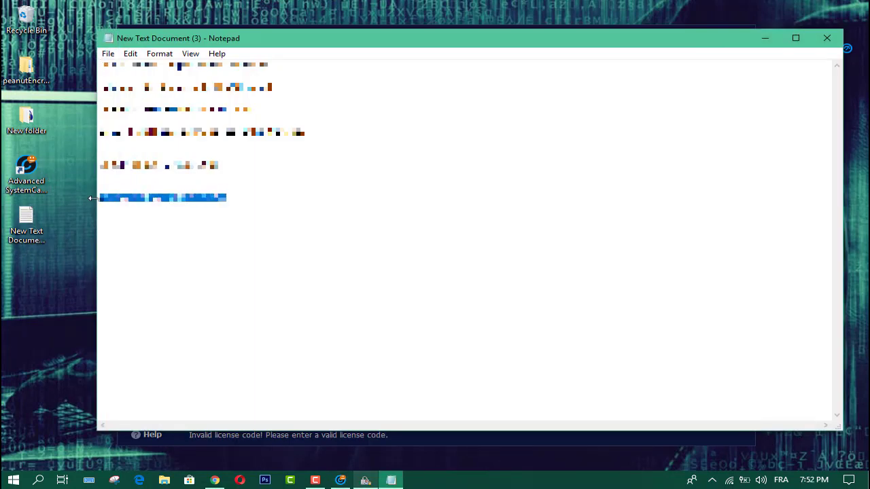
pyautogui.click(367, 480)
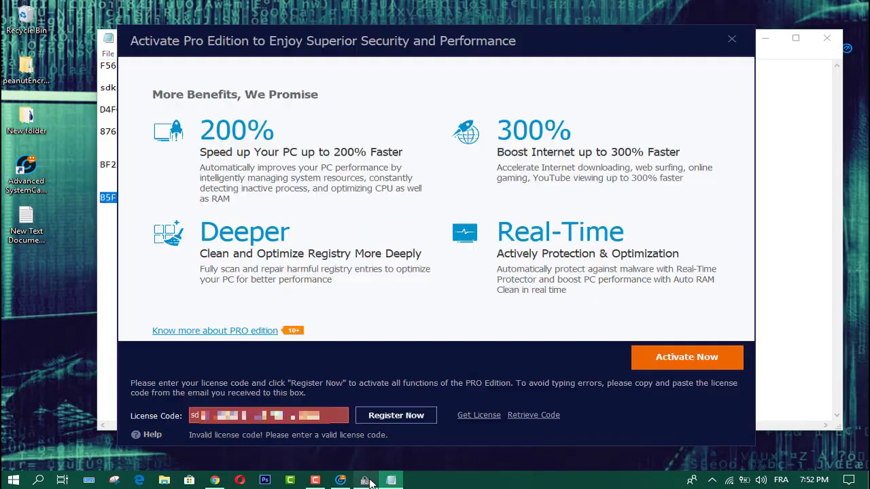
pyautogui.hotkey('ctrl', 'v')
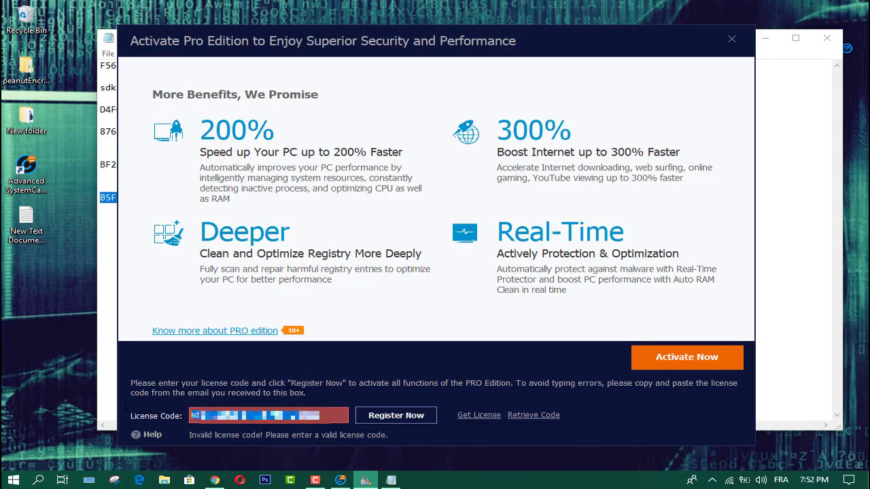
pyautogui.hotkey('ctrl', 'a')
pyautogui.press('BackSpace')
pyautogui.hotkey('ctrl', 'v')
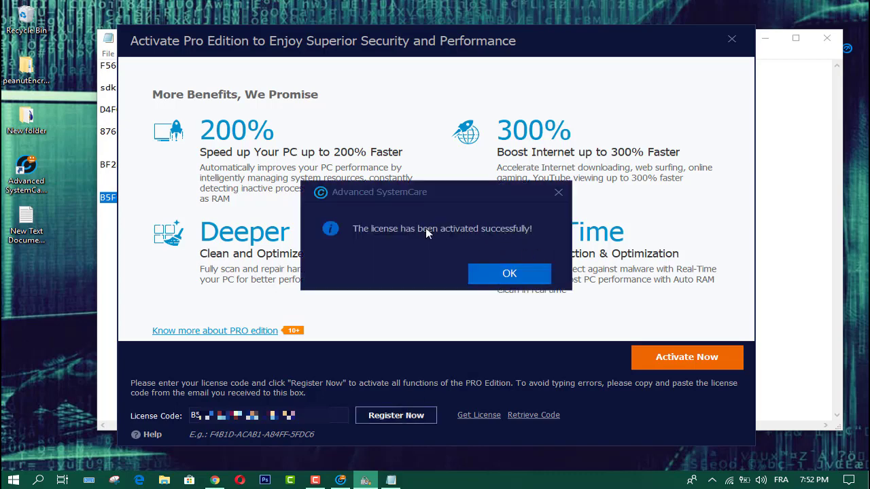
pyautogui.click(499, 272)
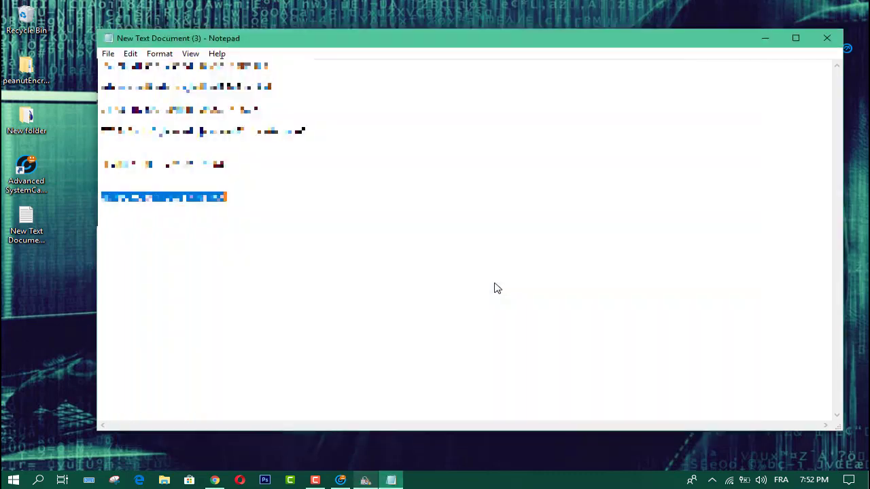
# Switch back to Advanced SystemCare and close the Notepad document holding the license codes
pyautogui.click(340, 479)
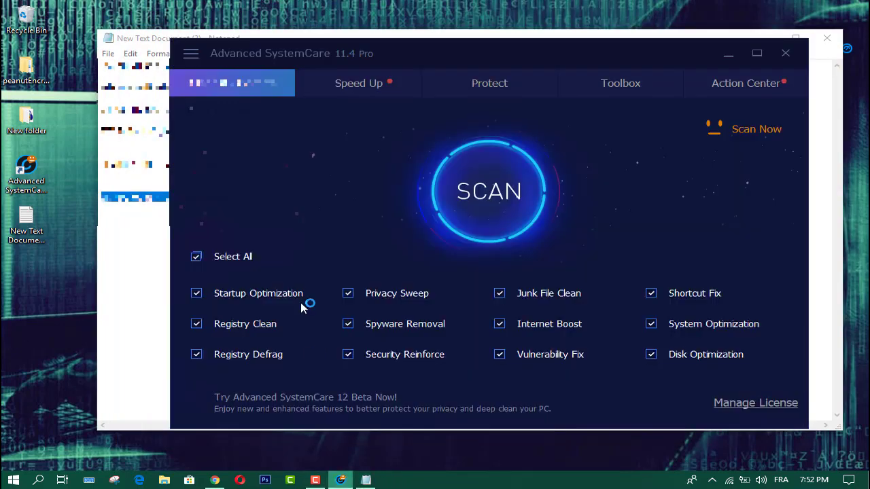
pyautogui.click(155, 45)
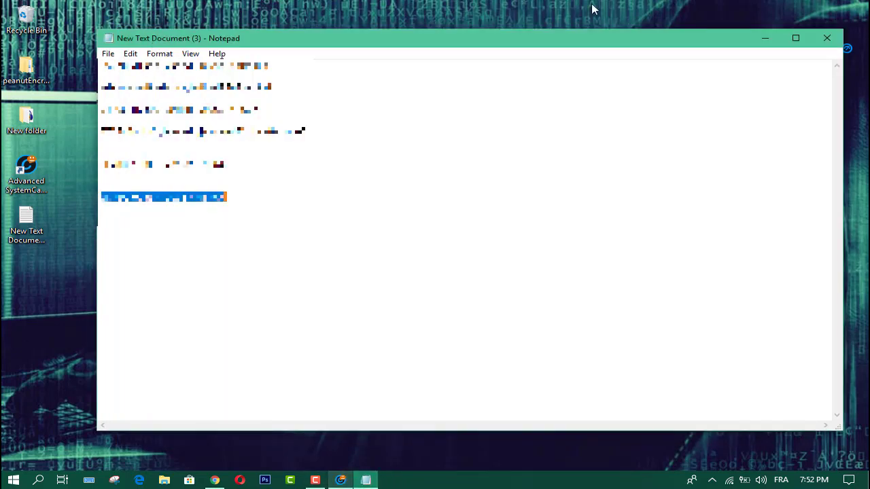
pyautogui.click(827, 39)
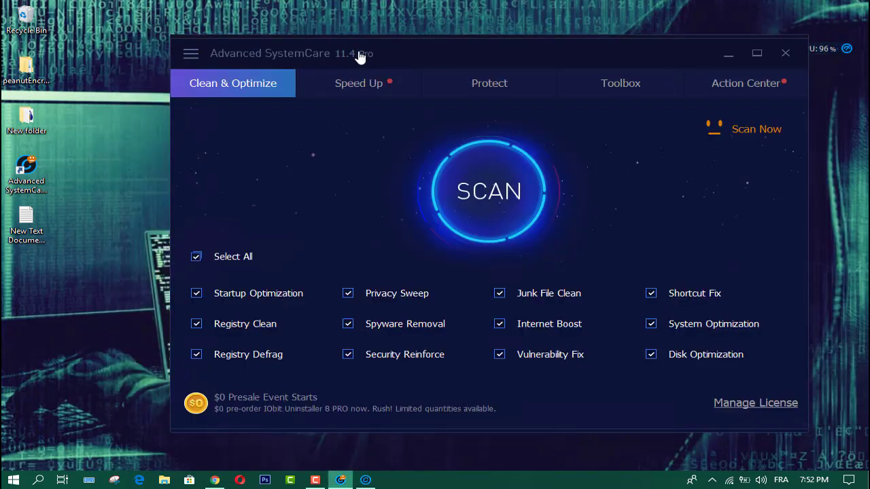
# Run a scan with all modules selected, dismiss the Chrome privacy notice and fix the found items
pyautogui.click(494, 207)
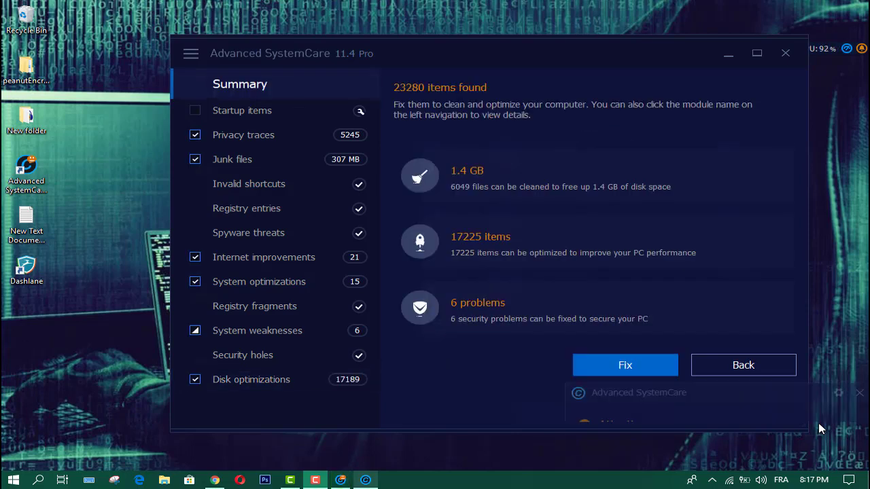
pyautogui.click(591, 453)
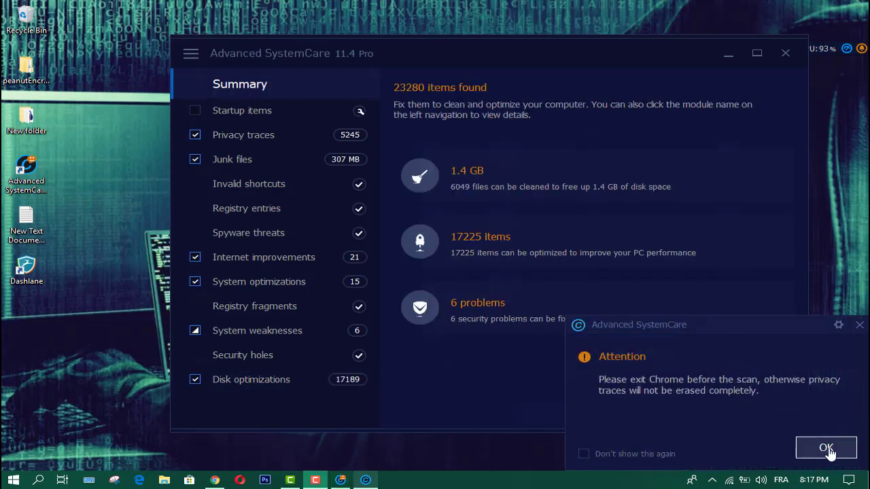
pyautogui.click(825, 449)
pyautogui.click(613, 365)
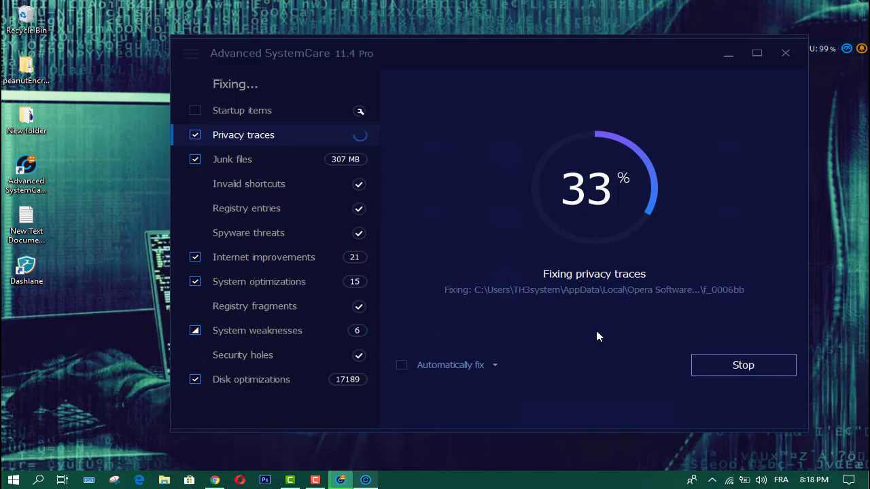
# Turn on Registry Deep Clean and Secure File Deletion in the advanced functions window and confirm the settings
pyautogui.moveTo(366, 480)
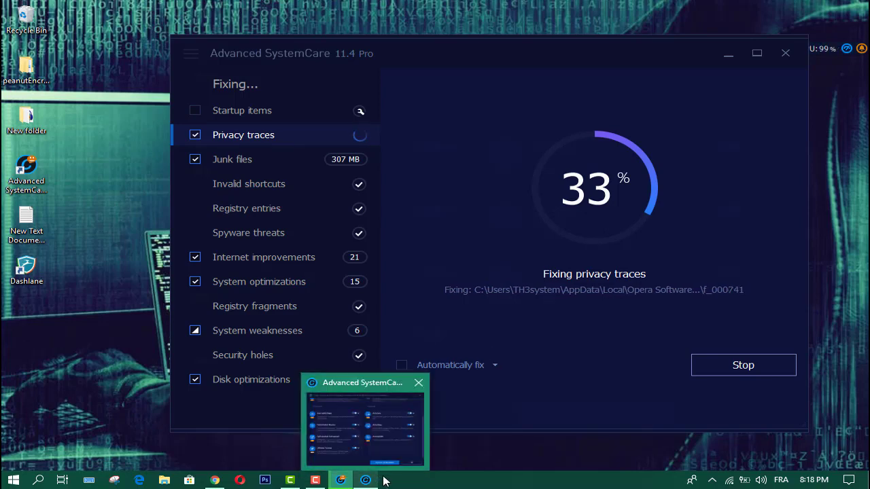
pyautogui.click(370, 463)
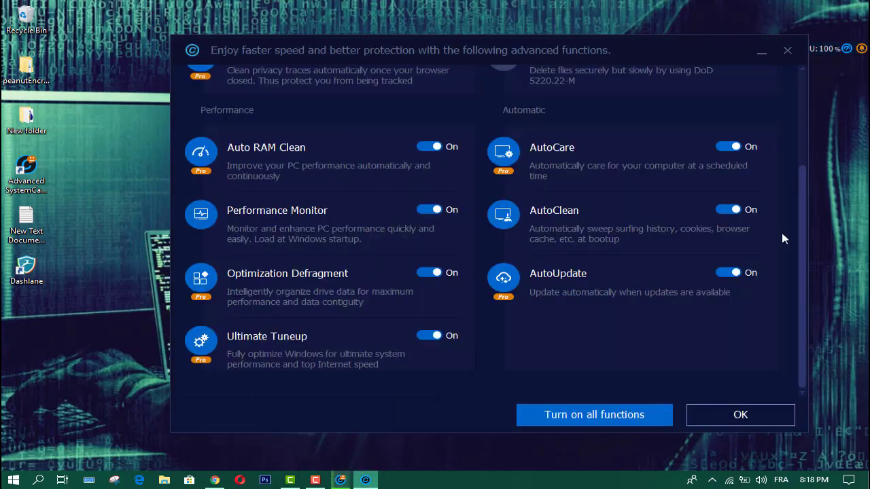
pyautogui.moveTo(799, 190); pyautogui.dragTo(805, 102)
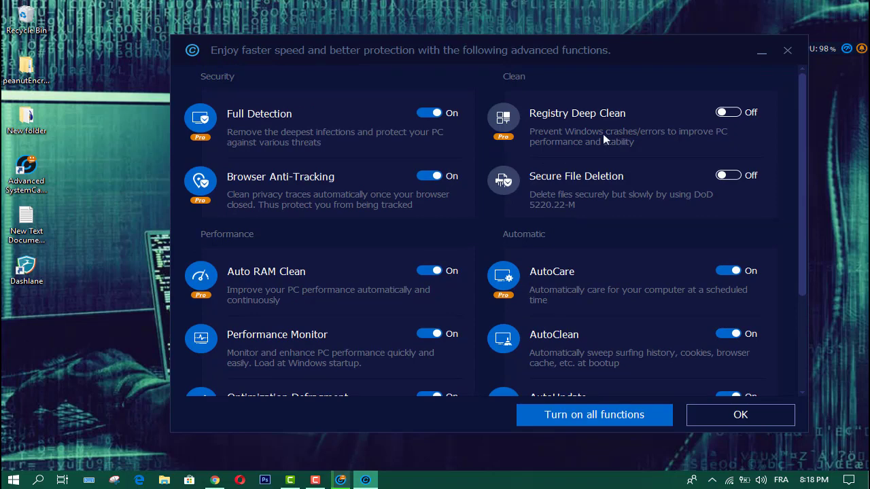
pyautogui.click(726, 112)
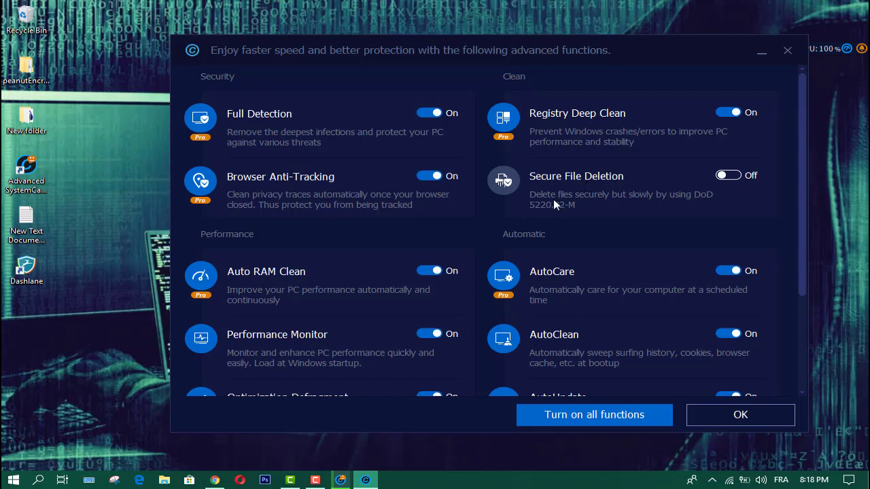
pyautogui.click(722, 176)
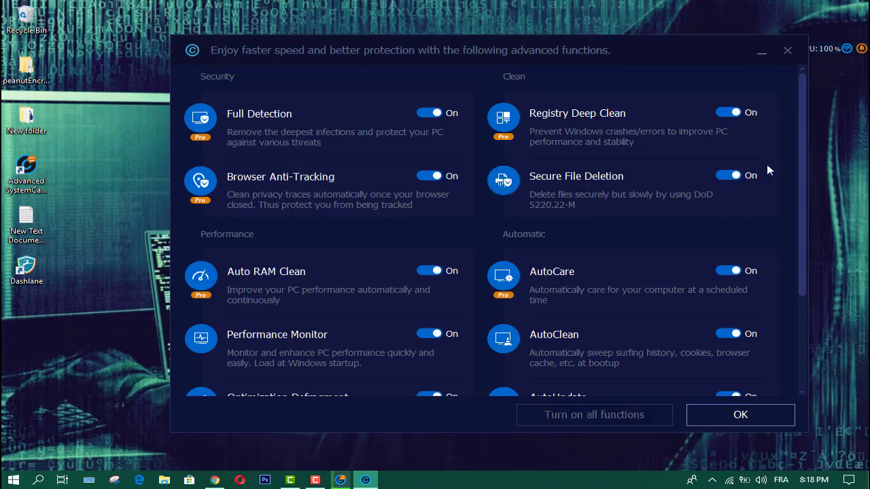
pyautogui.moveTo(803, 134); pyautogui.dragTo(798, 229)
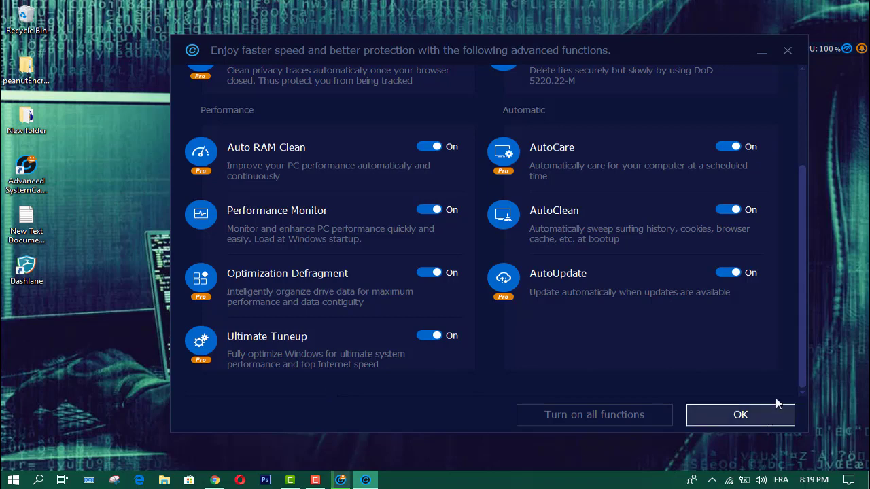
pyautogui.scroll(3, 799, 204)
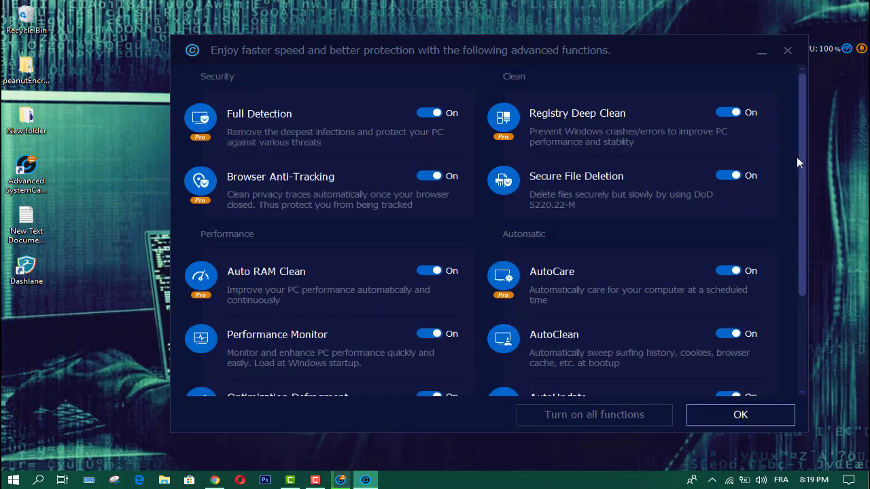
pyautogui.click(739, 414)
# Finish the completed fix to return to Clean & Optimize and maximize the Advanced SystemCare window
pyautogui.click(493, 367)
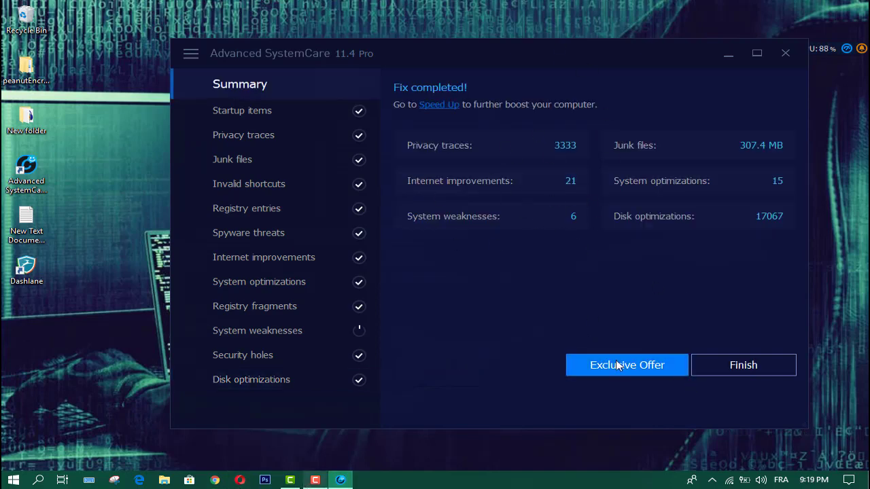
pyautogui.click(764, 372)
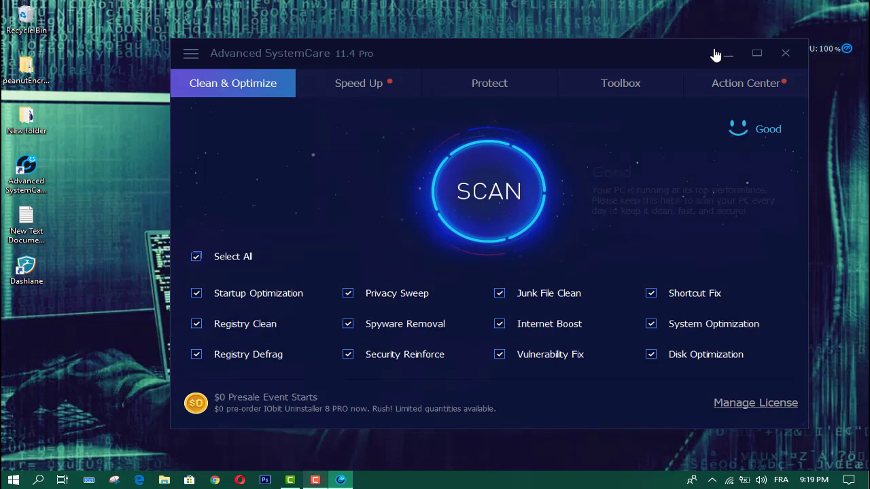
pyautogui.moveTo(695, 49); pyautogui.dragTo(572, 49)
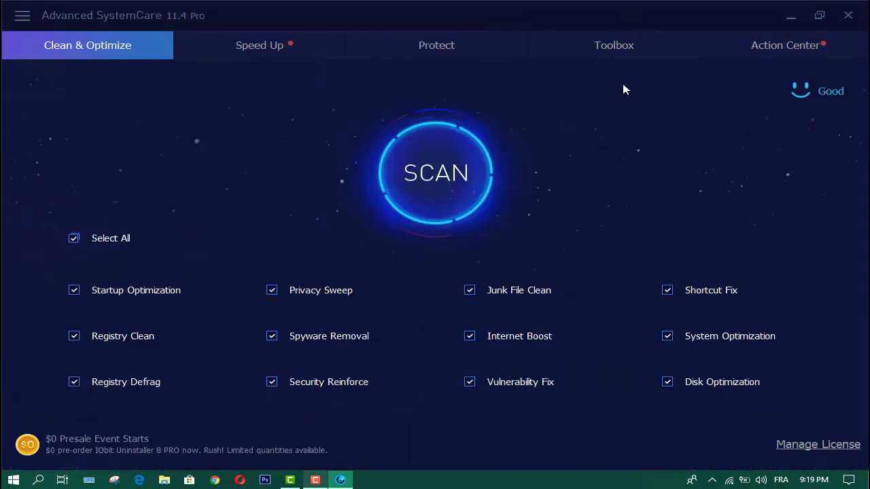
# Restore the Advanced SystemCare window to a smaller size and place the RAM and CPU monitor widget beside it on the desktop
pyautogui.click(820, 16)
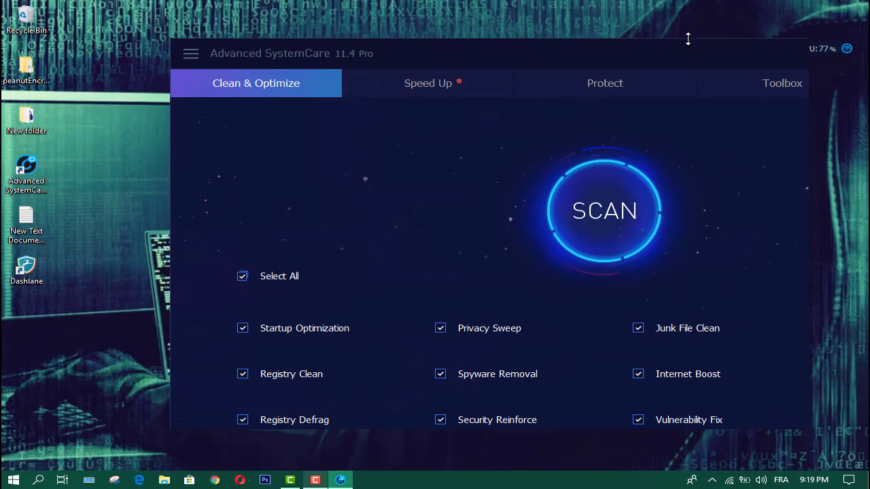
pyautogui.moveTo(688, 39); pyautogui.dragTo(706, 43)
pyautogui.moveTo(813, 36); pyautogui.dragTo(799, 170)
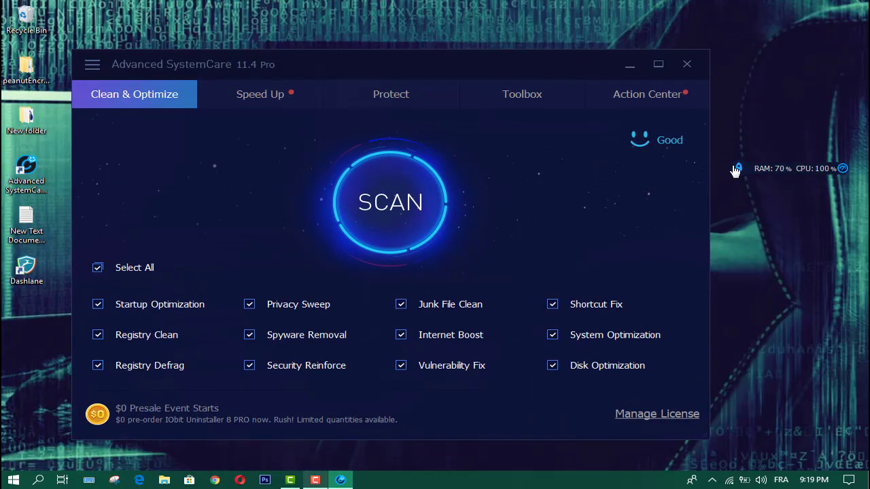
# Run the monitor widget's RAM boost, view the process list in the expanded Performance Monitor and collapse it back to the widget
pyautogui.click(739, 168)
pyautogui.click(842, 169)
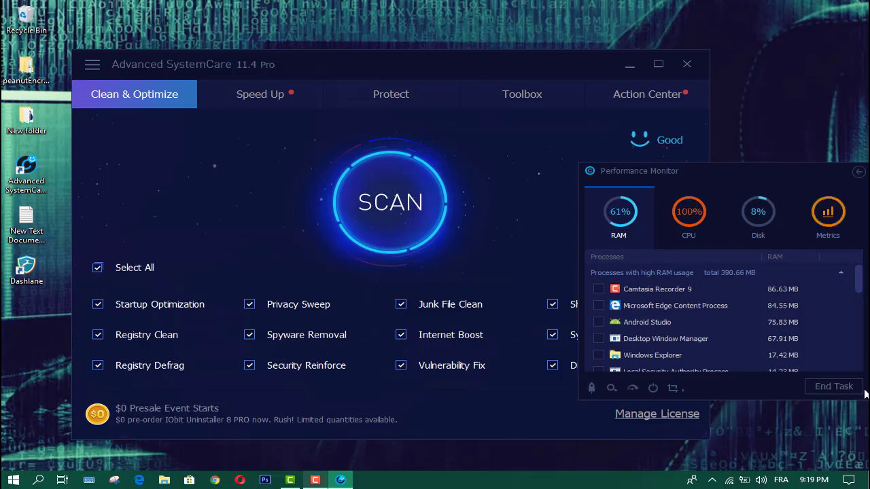
pyautogui.click(857, 171)
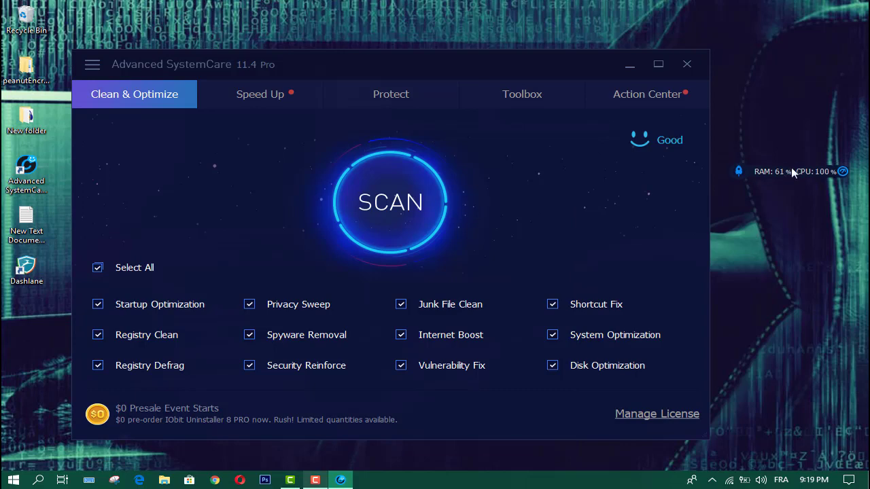
# Move the RAM and CPU monitor widget back to the desktop's upper-right corner and close the Advanced SystemCare main window
pyautogui.moveTo(790, 167); pyautogui.dragTo(819, 46)
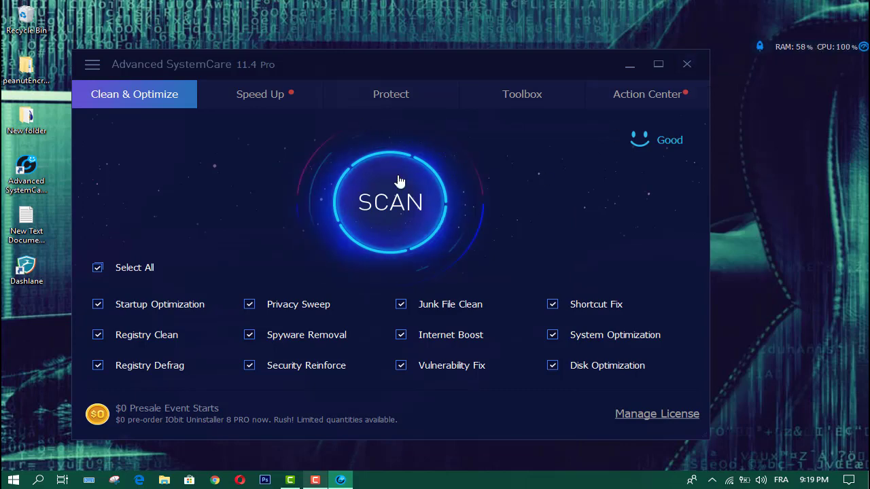
pyautogui.click(687, 64)
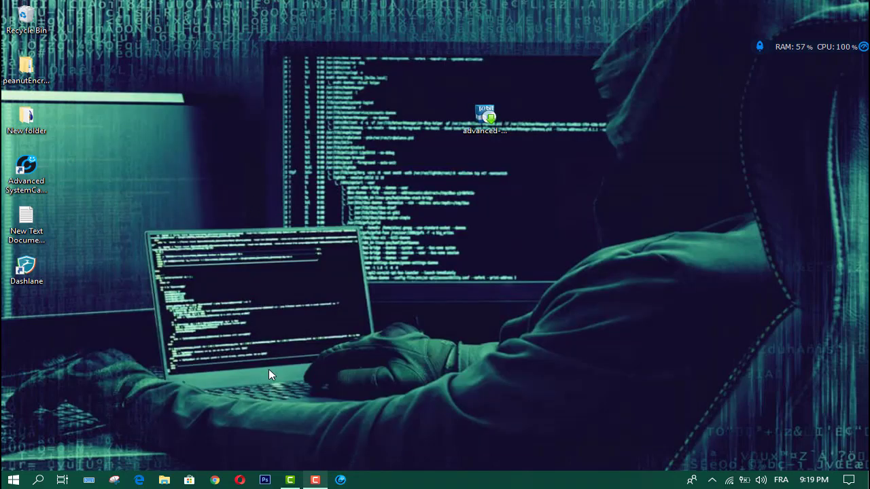